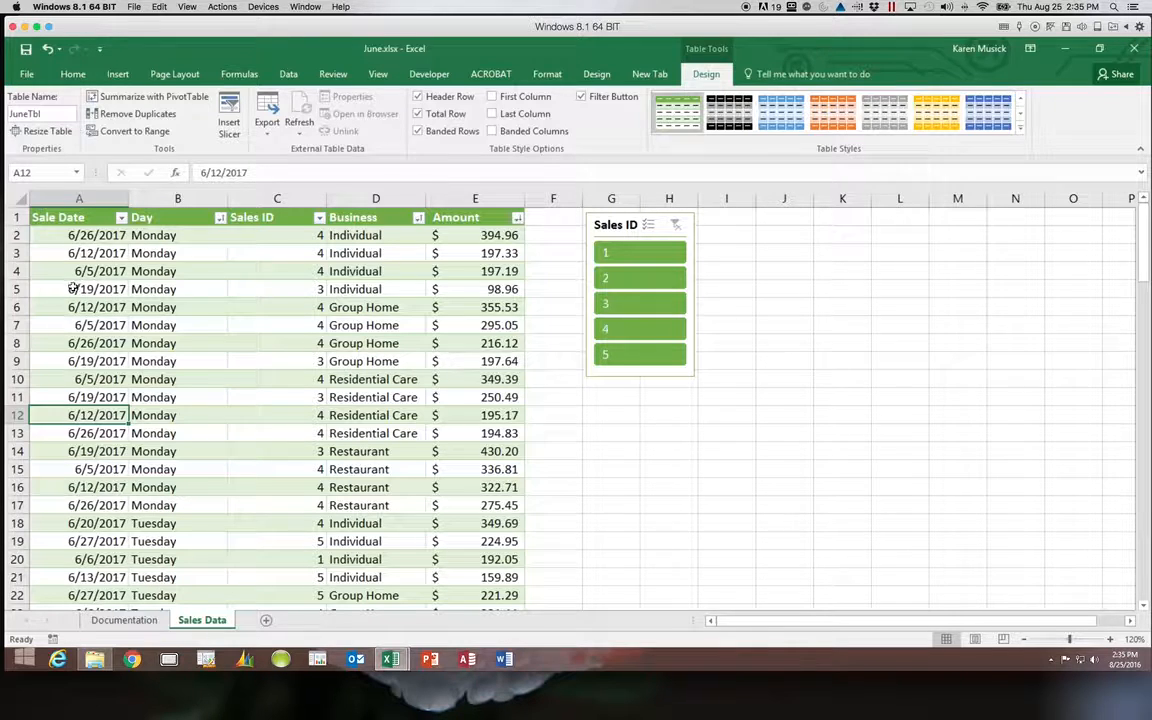
# Split the Sales Data sheet into two scrolling panes at row 20 using View > Split.
pyautogui.click(75, 216)
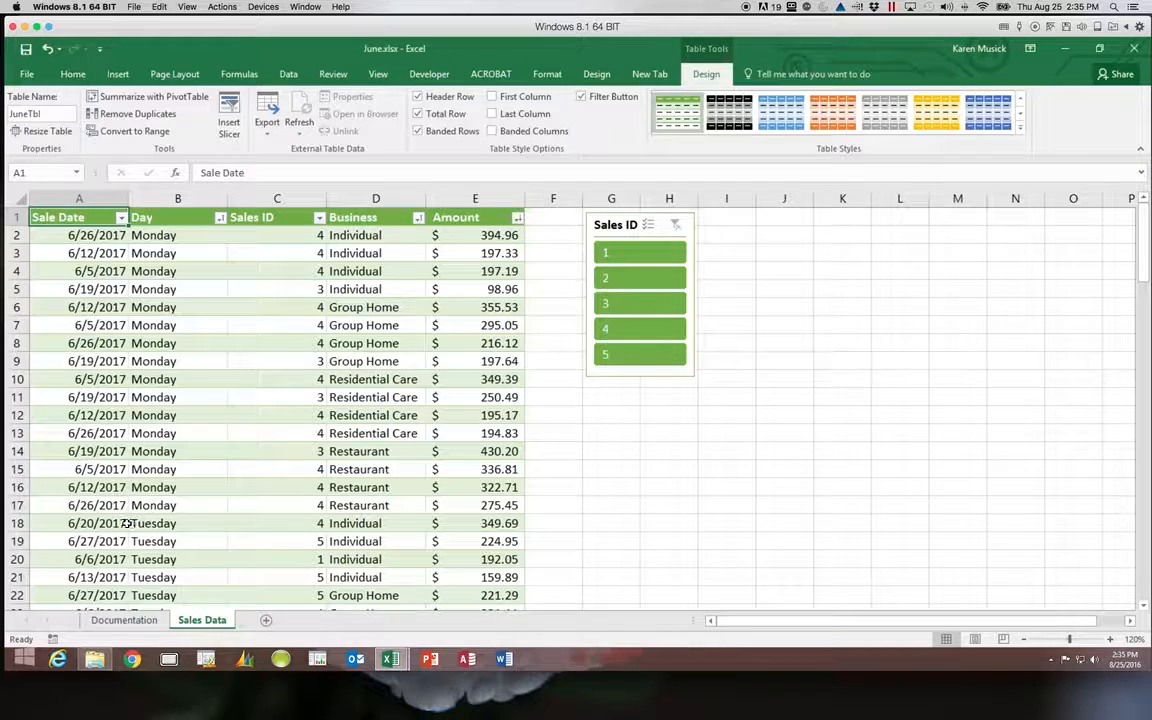
pyautogui.click(75, 558)
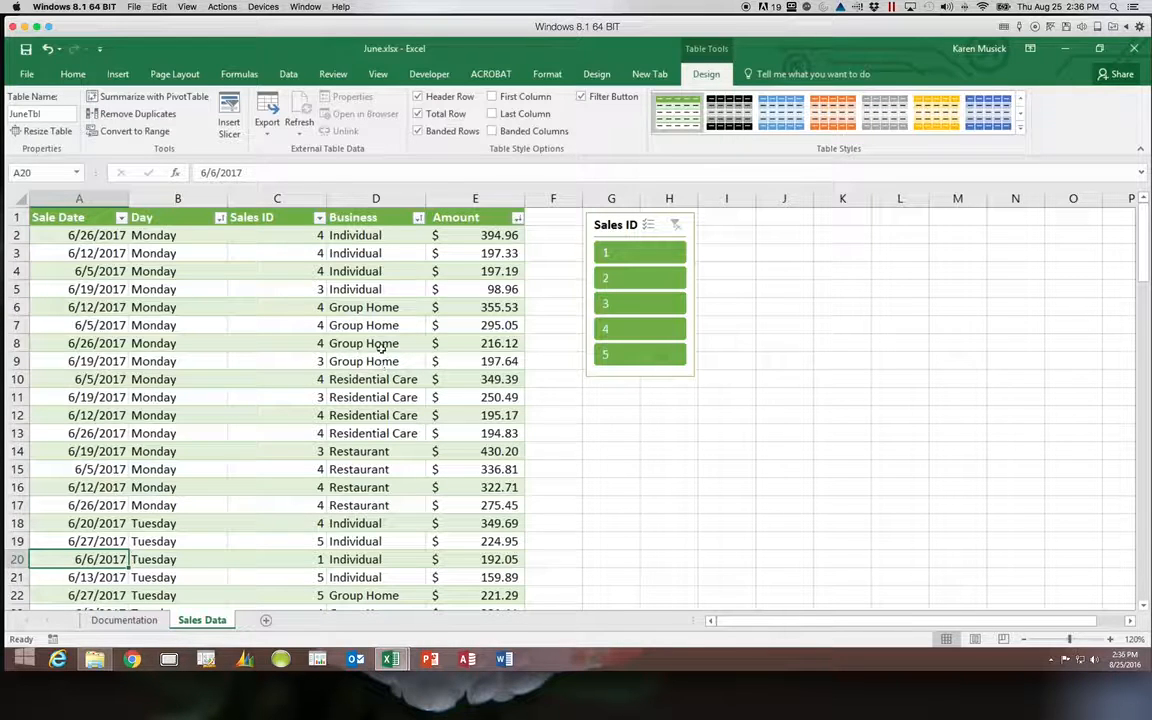
pyautogui.click(380, 75)
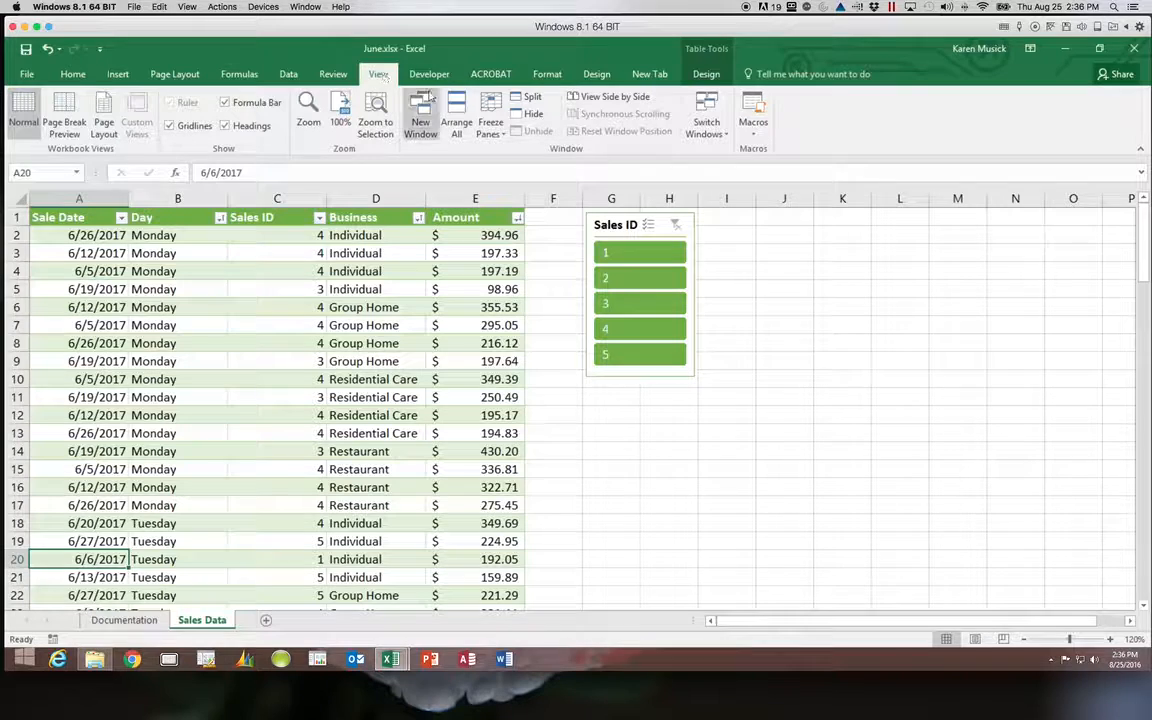
pyautogui.click(533, 103)
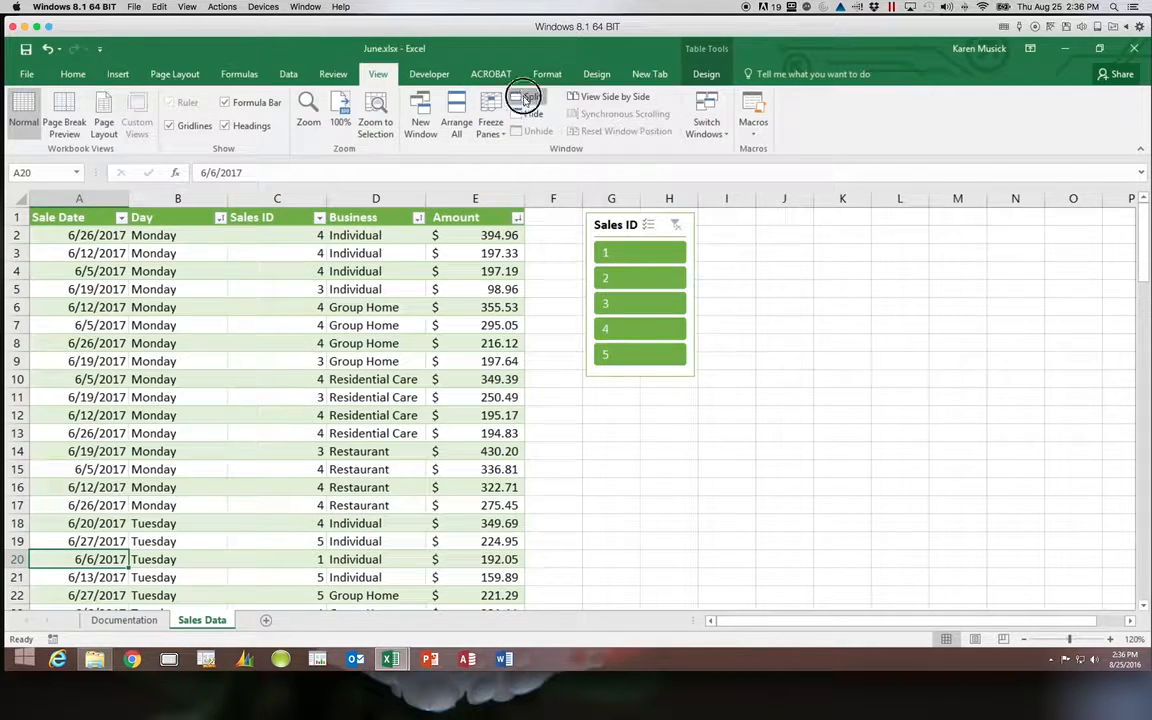
pyautogui.click(527, 100)
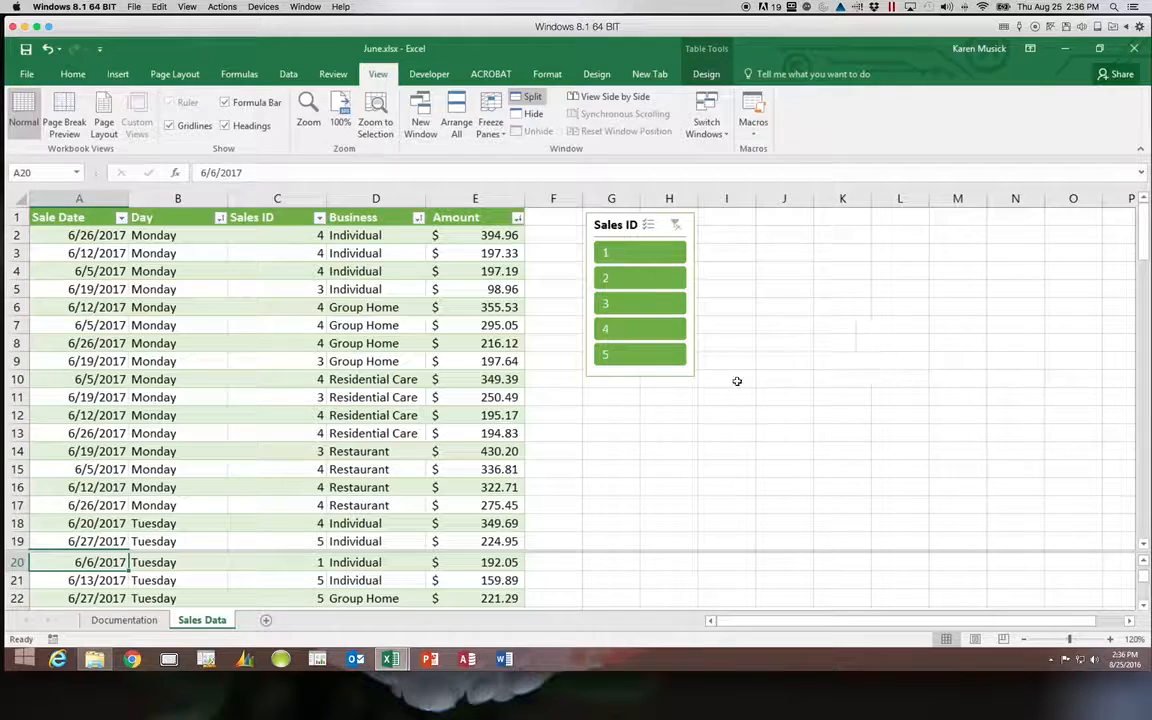
pyautogui.click(380, 361)
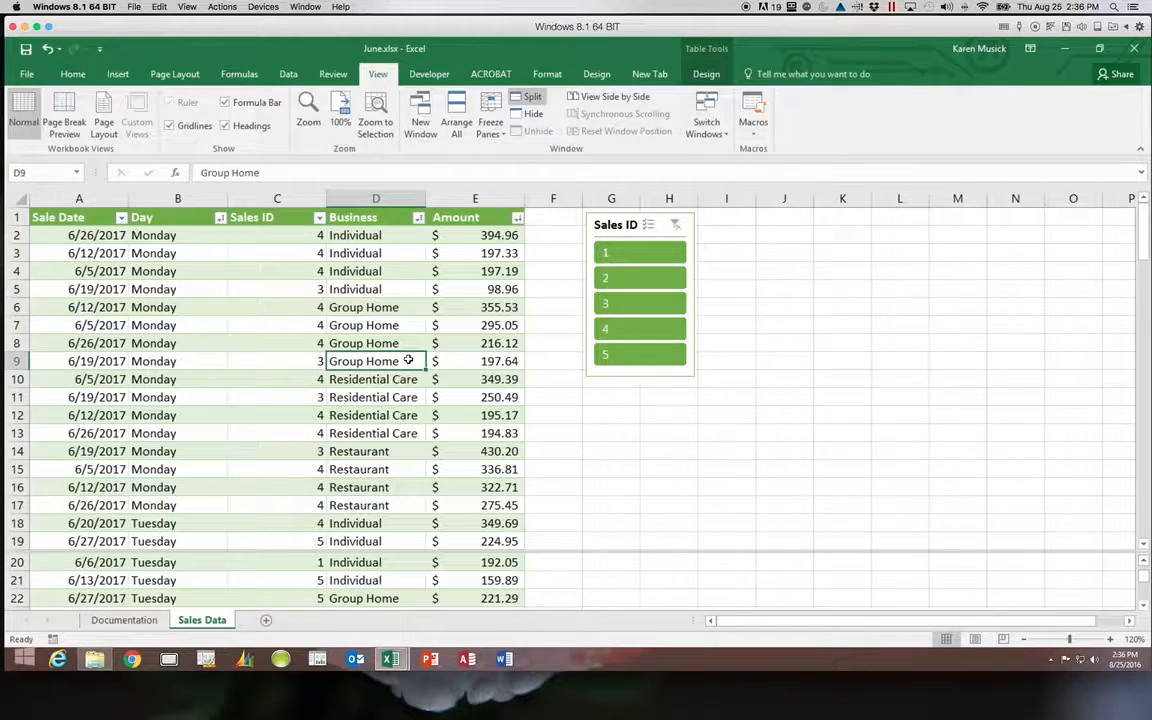
pyautogui.press('Down')
pyautogui.press('Down')
pyautogui.press('Down')
pyautogui.press('Down')
pyautogui.press('Down')
pyautogui.press('Down')
pyautogui.press('Down')
pyautogui.press('Down')
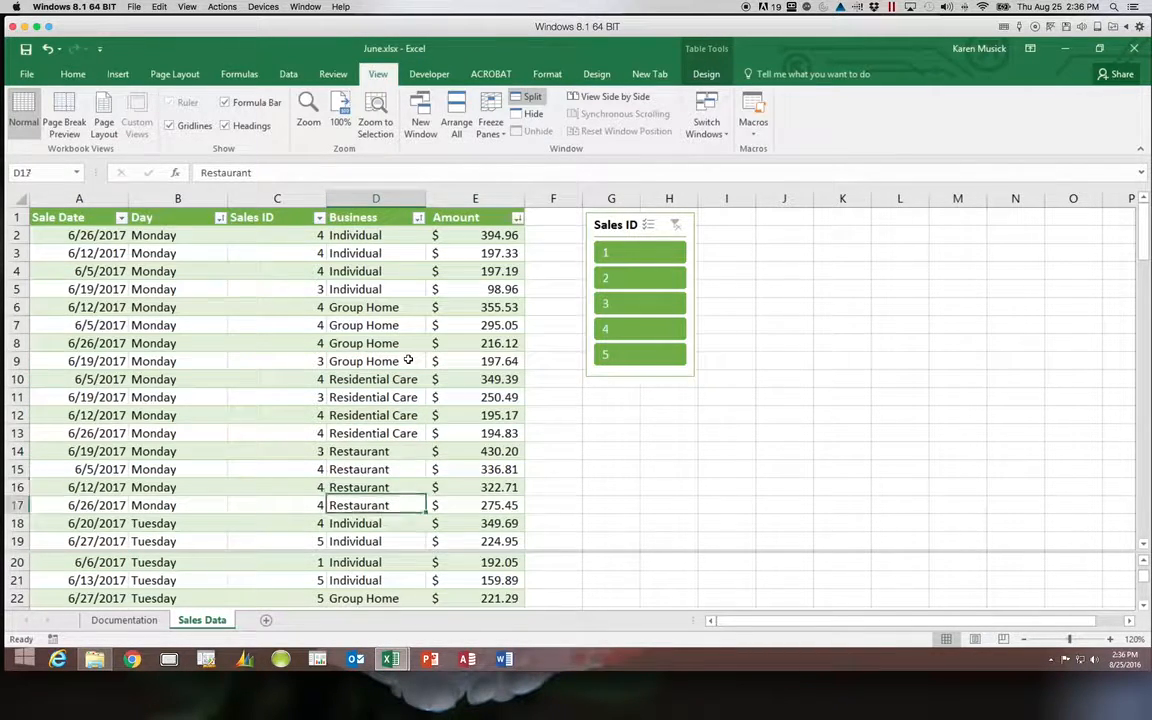
pyautogui.press('Down')
pyautogui.press('Down')
pyautogui.press('Down')
pyautogui.press('Down')
pyautogui.press('Down')
pyautogui.press('Down')
pyautogui.press('Down')
pyautogui.press('Down')
pyautogui.press('Down')
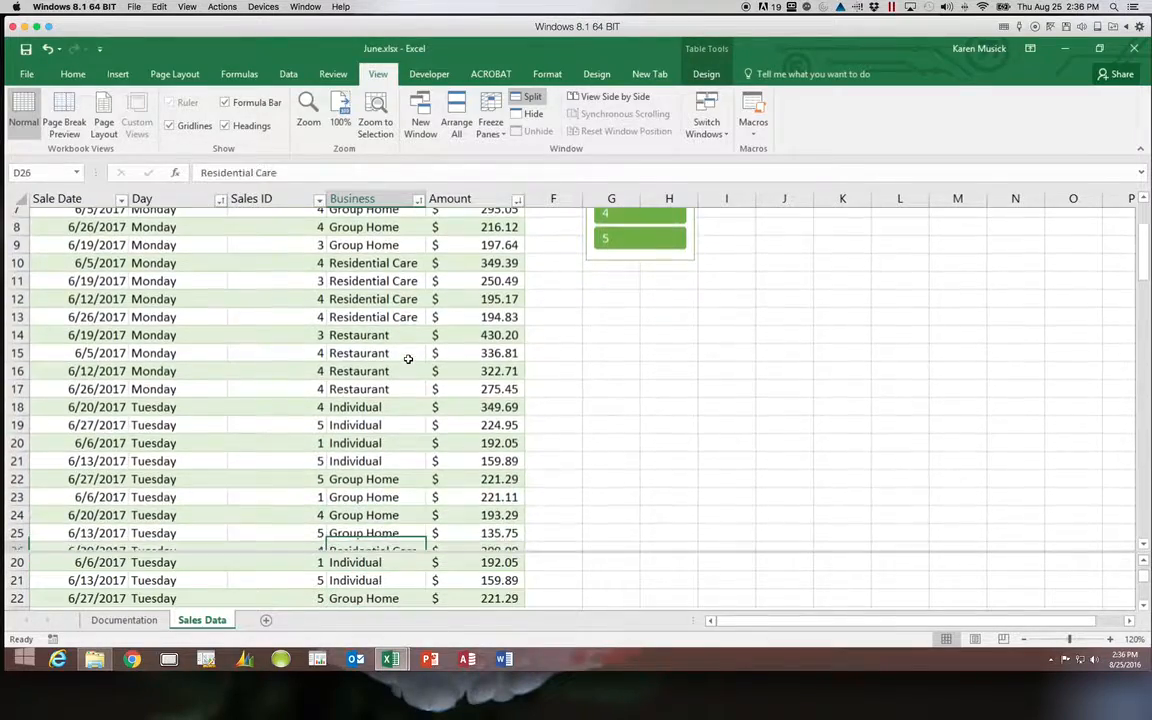
pyautogui.press('Down')
pyautogui.press('Down')
pyautogui.press('Down')
pyautogui.press('Down')
pyautogui.press('Down')
pyautogui.press('Down')
pyautogui.press('Down')
pyautogui.press('Down')
pyautogui.press('Down')
pyautogui.press('Down')
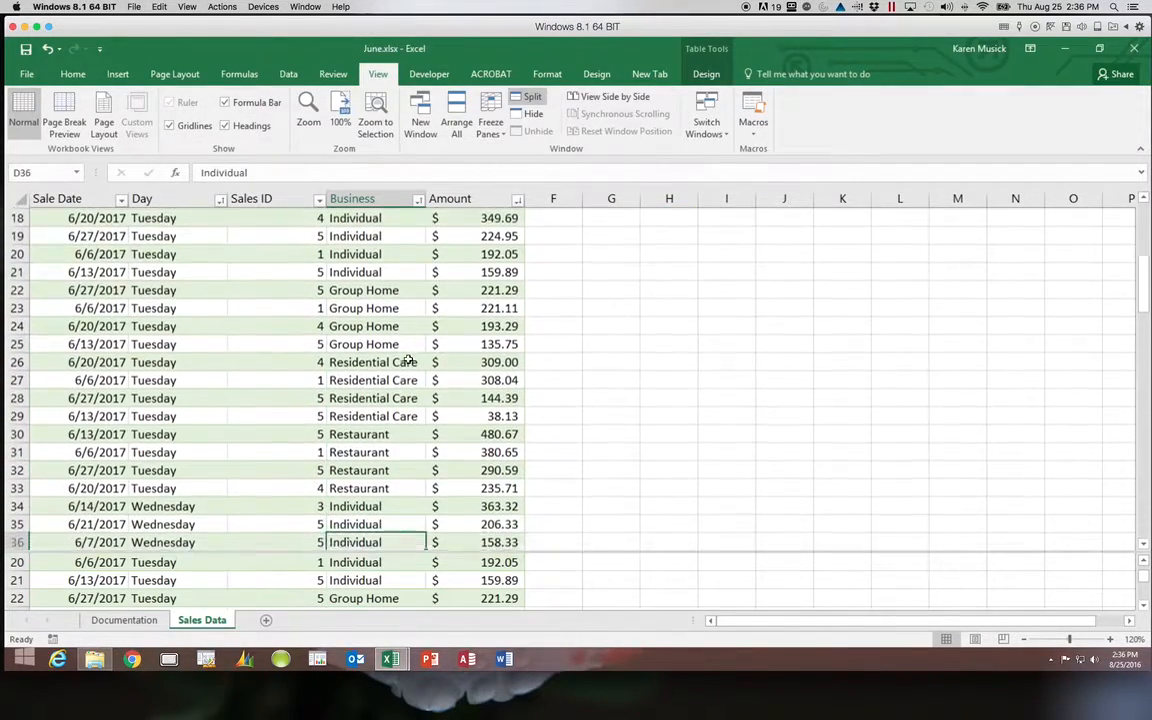
pyautogui.press('Down')
pyautogui.press('Down')
pyautogui.press('Down')
pyautogui.press('Down')
pyautogui.press('Down')
pyautogui.press('Down')
pyautogui.press('Up')
pyautogui.press('Up')
pyautogui.press('Up')
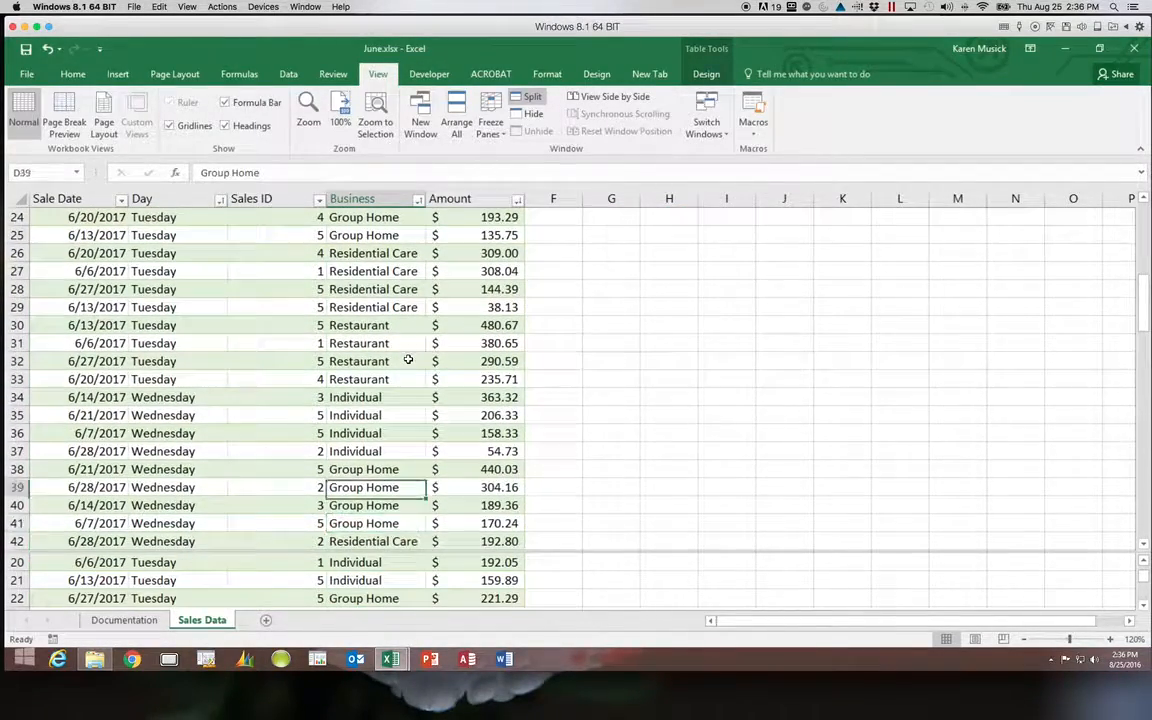
pyautogui.press('Up')
pyautogui.press('Up')
pyautogui.press('Up')
pyautogui.press('Up')
pyautogui.press('Up')
pyautogui.press('Up')
pyautogui.press('Up')
pyautogui.press('Up')
pyautogui.press('Up')
pyautogui.press('Up')
pyautogui.press('Up')
pyautogui.press('Up')
pyautogui.press('Up')
pyautogui.press('Up')
pyautogui.press('Up')
pyautogui.press('Up')
pyautogui.press('Up')
pyautogui.press('Up')
pyautogui.press('Up')
pyautogui.press('Up')
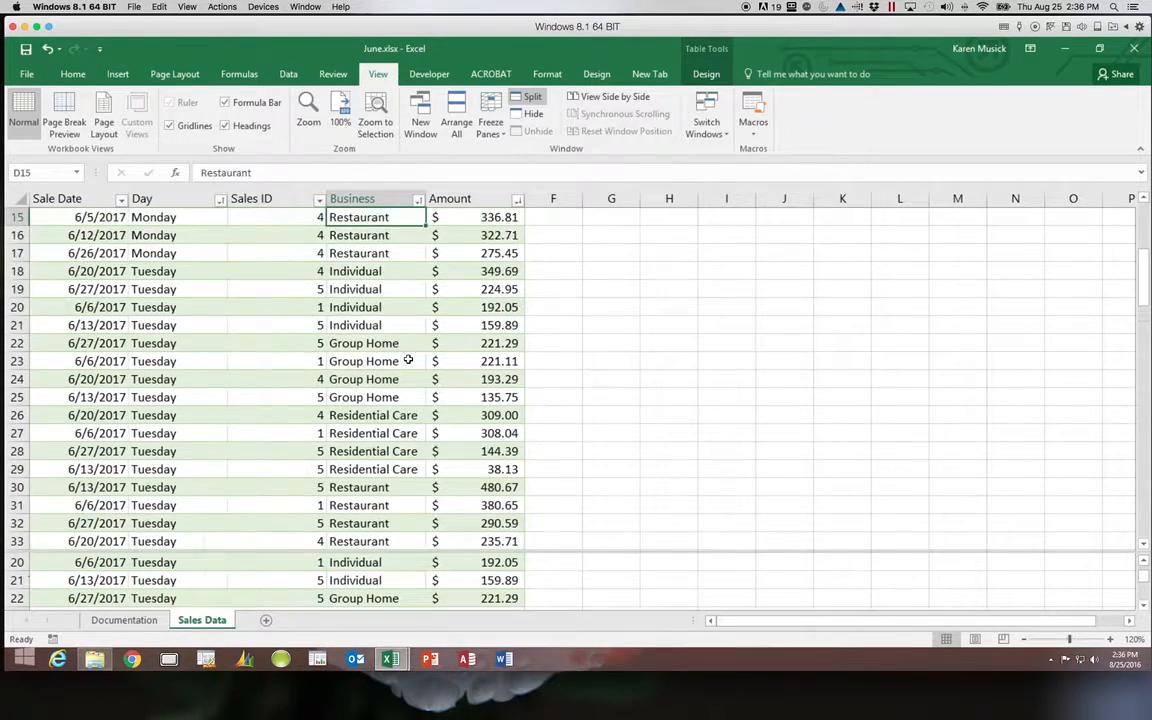
pyautogui.press('Up')
pyautogui.press('Up')
pyautogui.press('Up')
pyautogui.press('Up')
pyautogui.press('Up')
pyautogui.press('Up')
pyautogui.press('Up')
pyautogui.press('Up')
pyautogui.press('Up')
pyautogui.press('Up')
pyautogui.press('Up')
pyautogui.press('Up')
pyautogui.press('Up')
pyautogui.press('Up')
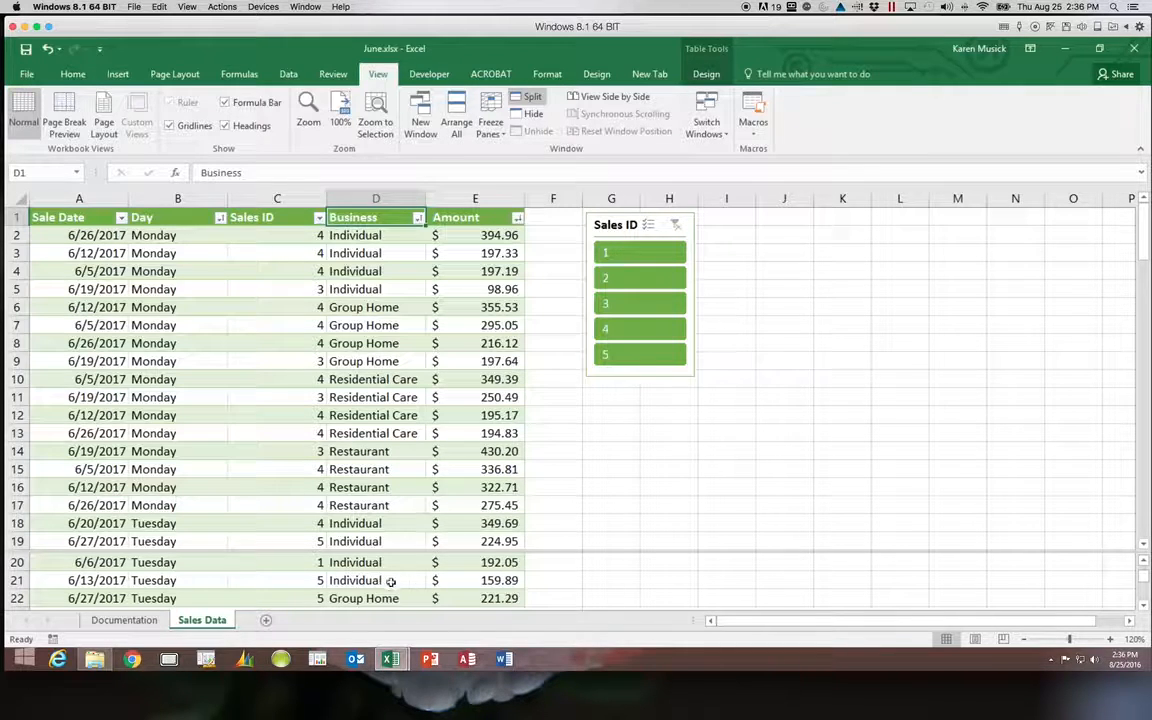
pyautogui.hscroll(2, 385, 582)
pyautogui.click(296, 581)
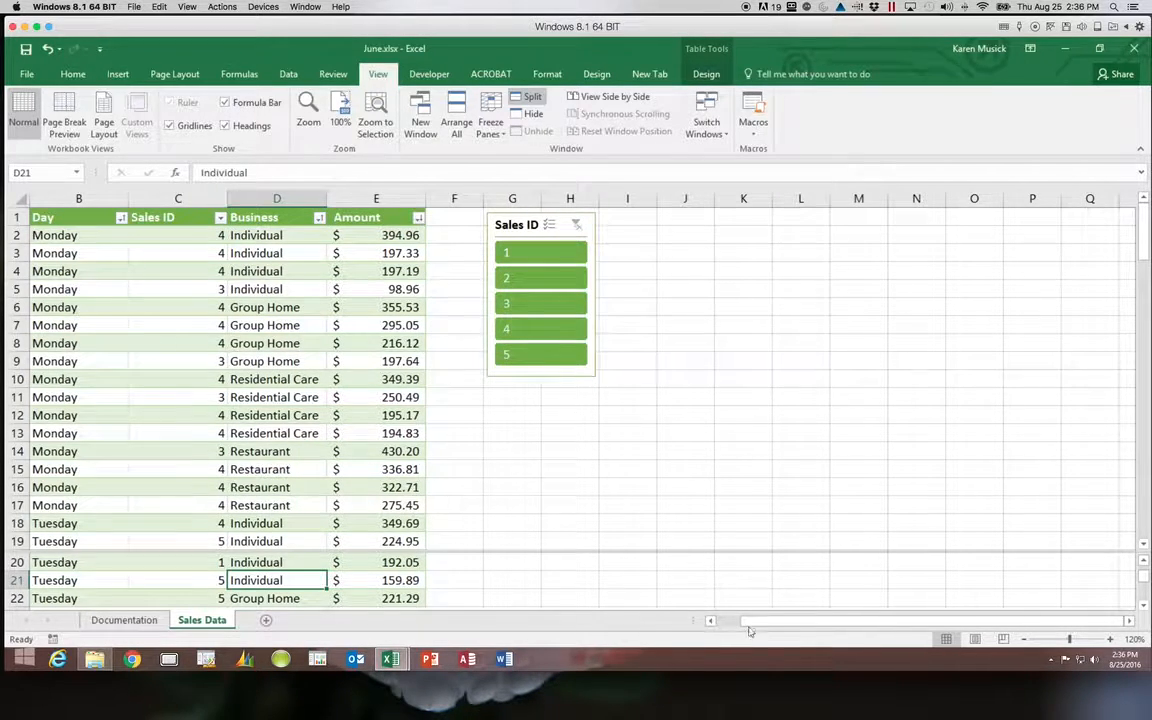
pyautogui.moveTo(760, 627); pyautogui.dragTo(720, 625)
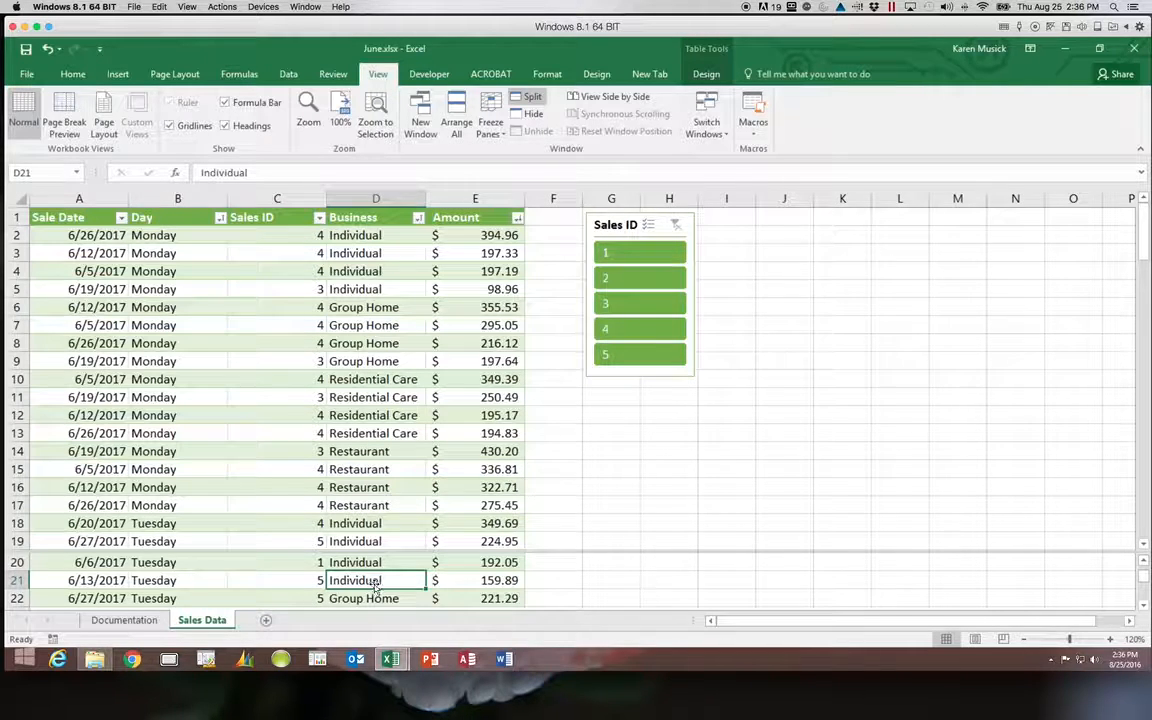
# Scroll the lower pane down the Day column to the $27,739.26 Total row, then return to cell B12.
pyautogui.click(172, 582)
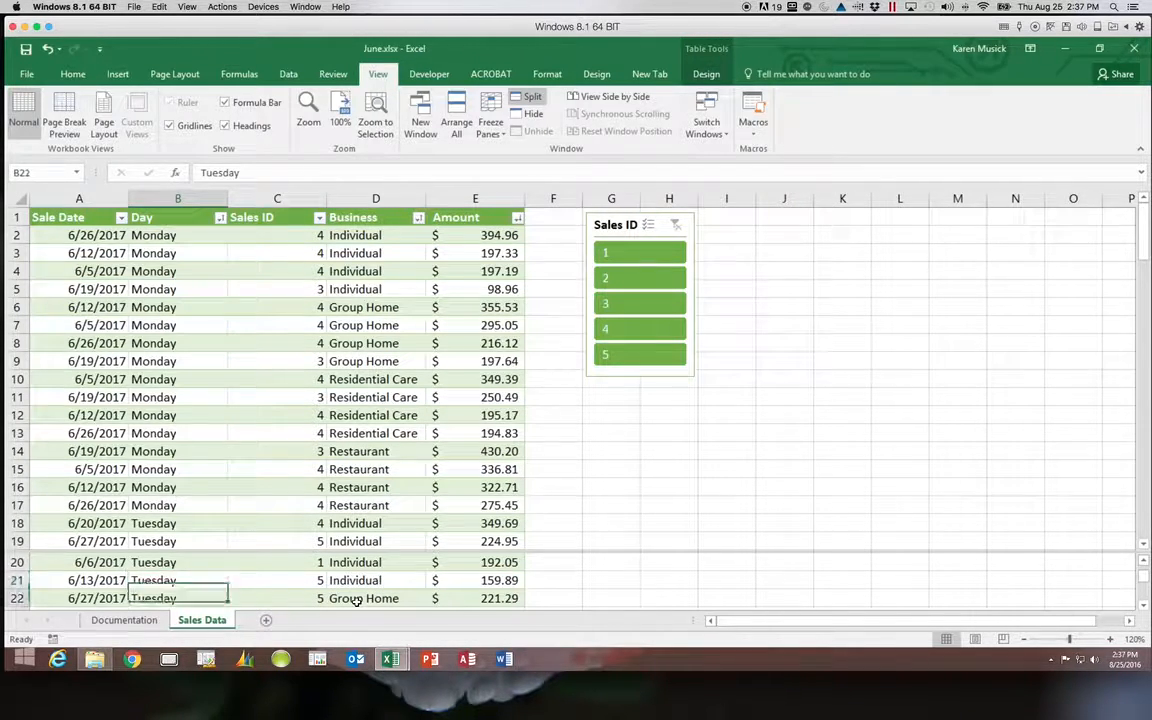
pyautogui.press('Down')
pyautogui.press('Down')
pyautogui.press('Down')
pyautogui.press('Down')
pyautogui.press('Down')
pyautogui.press('Down')
pyautogui.press('Down')
pyautogui.press('Down')
pyautogui.press('Down')
pyautogui.press('Down')
pyautogui.press('Down')
pyautogui.press('Down')
pyautogui.press('Down')
pyautogui.press('Down')
pyautogui.press('Down')
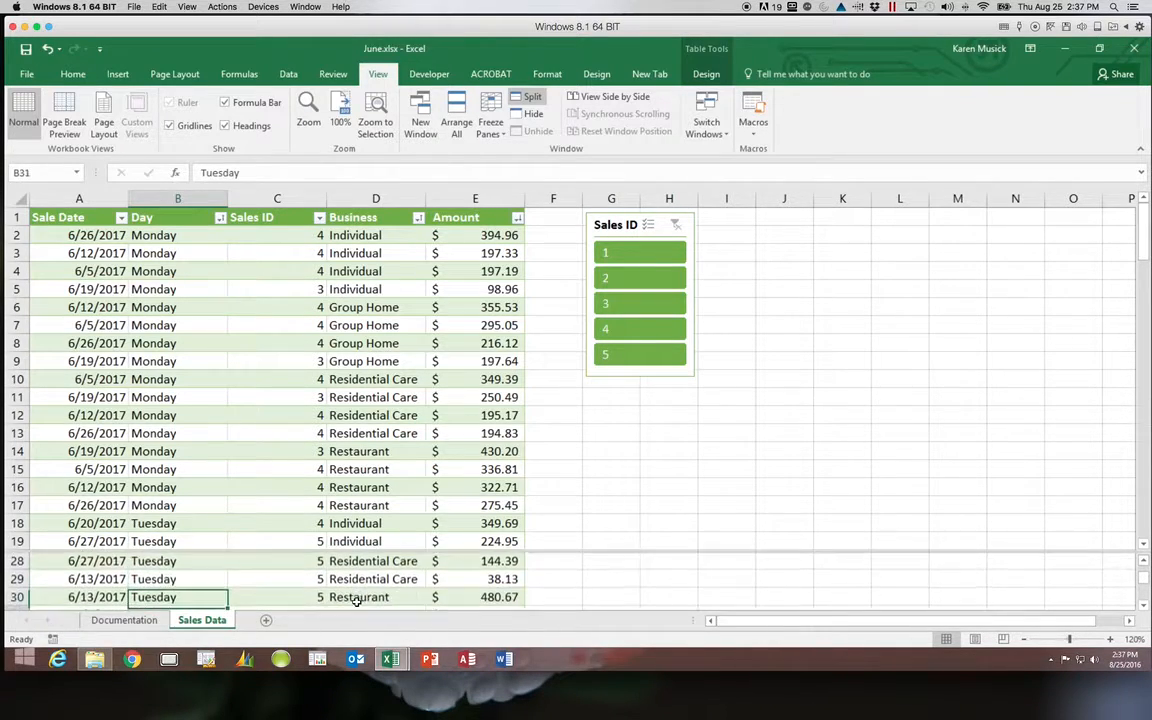
pyautogui.press('Down')
pyautogui.press('Down')
pyautogui.press('Down')
pyautogui.press('Down')
pyautogui.press('Down')
pyautogui.press('Down')
pyautogui.press('Down')
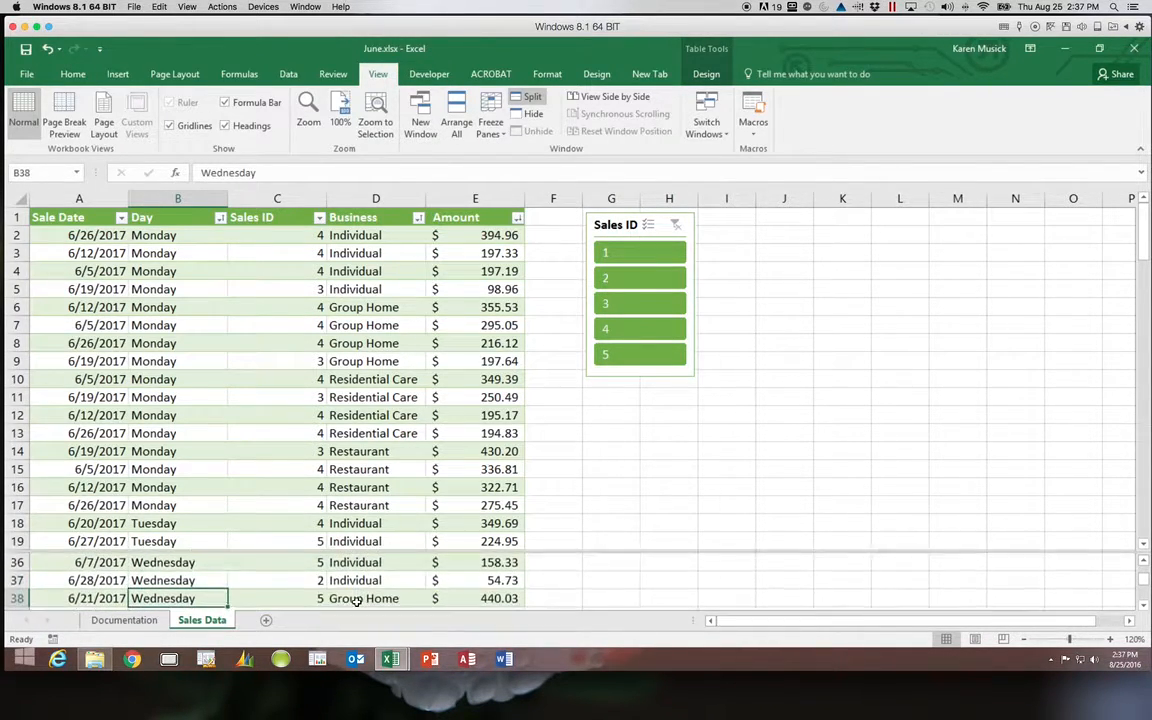
pyautogui.press('Down')
pyautogui.press('Down')
pyautogui.press('Down')
pyautogui.press('Down')
pyautogui.press('Down')
pyautogui.press('Down')
pyautogui.press('Down')
pyautogui.press('Down')
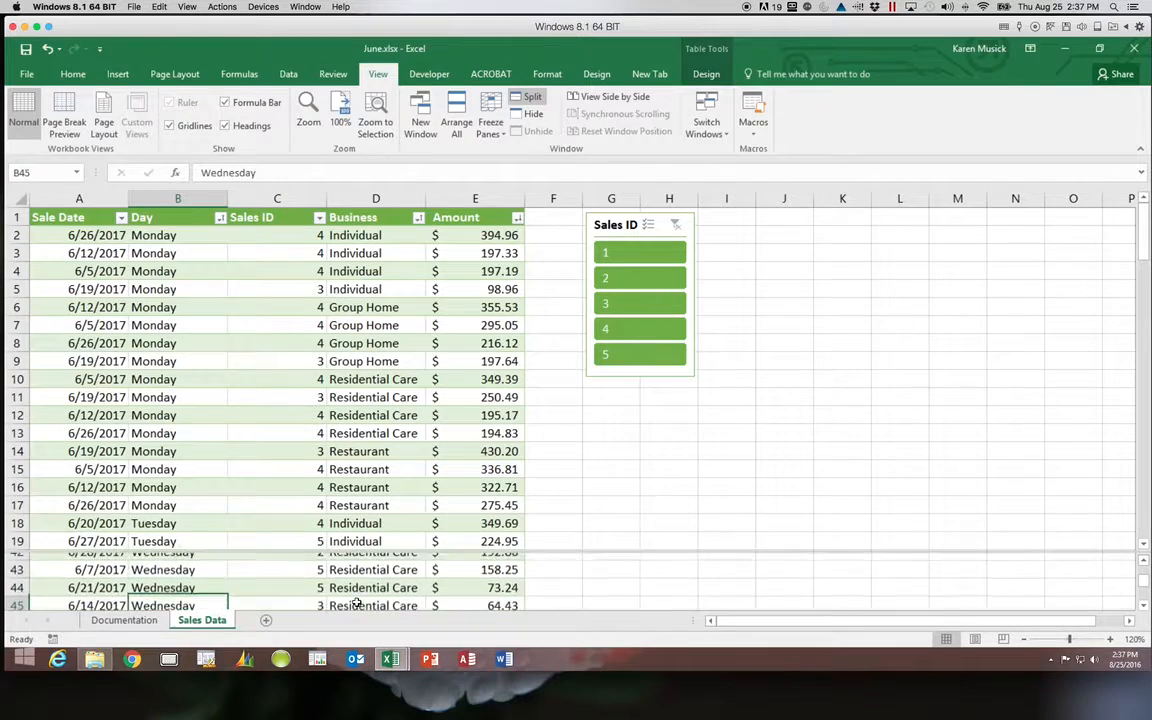
pyautogui.press('Down')
pyautogui.press('Down')
pyautogui.press('Down')
pyautogui.press('Down')
pyautogui.press('Down')
pyautogui.press('Down')
pyautogui.press('Down')
pyautogui.press('Down')
pyautogui.press('Down')
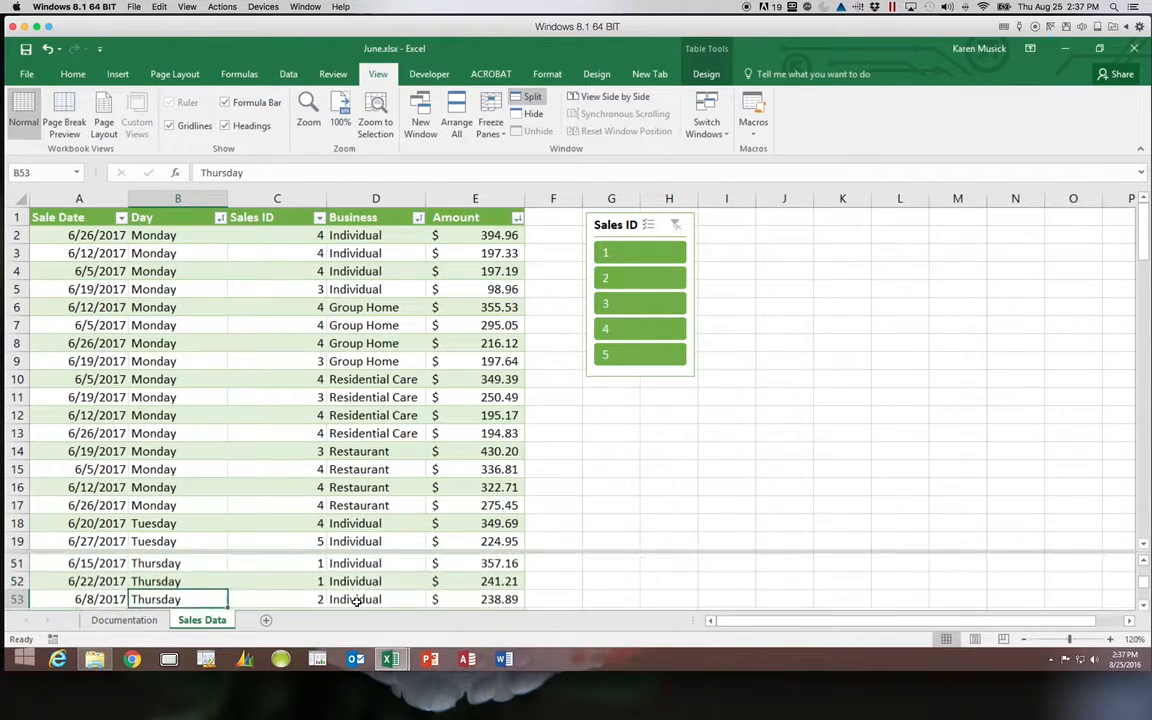
pyautogui.press('Down')
pyautogui.press('Down')
pyautogui.press('Down')
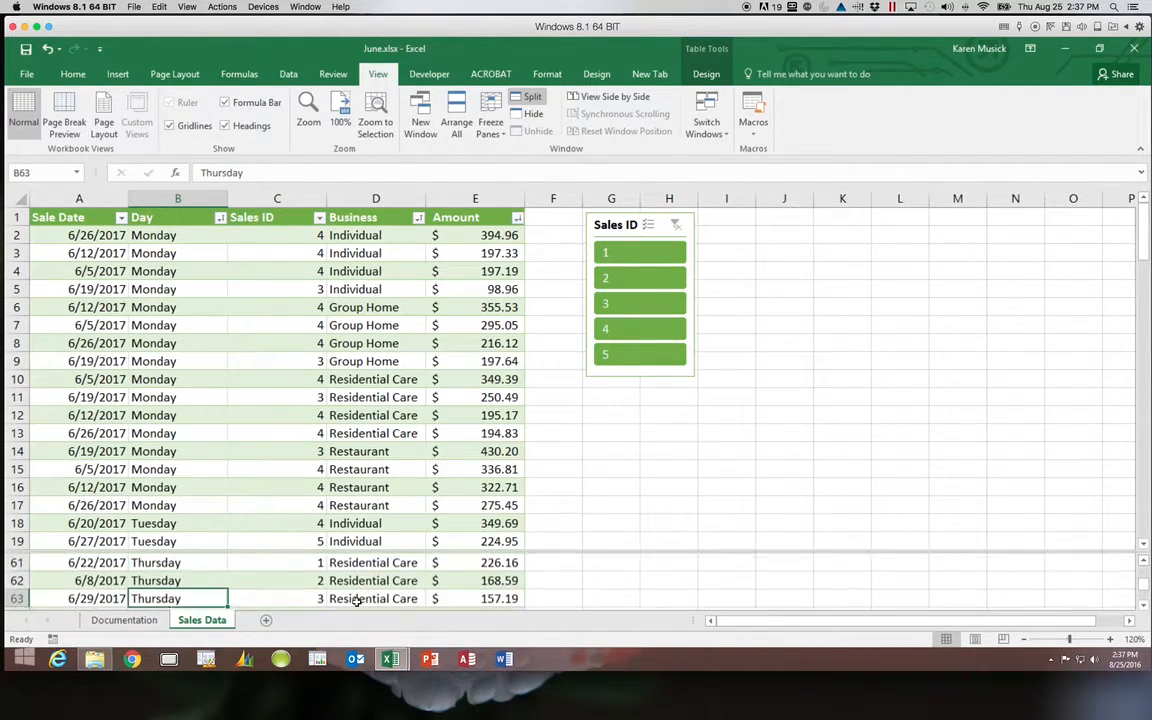
pyautogui.press('Down')
pyautogui.press('Down')
pyautogui.press('Down')
pyautogui.press('Down')
pyautogui.press('Down')
pyautogui.press('Down')
pyautogui.press('Down')
pyautogui.press('Down')
pyautogui.press('Down')
pyautogui.press('Down')
pyautogui.press('Down')
pyautogui.press('Down')
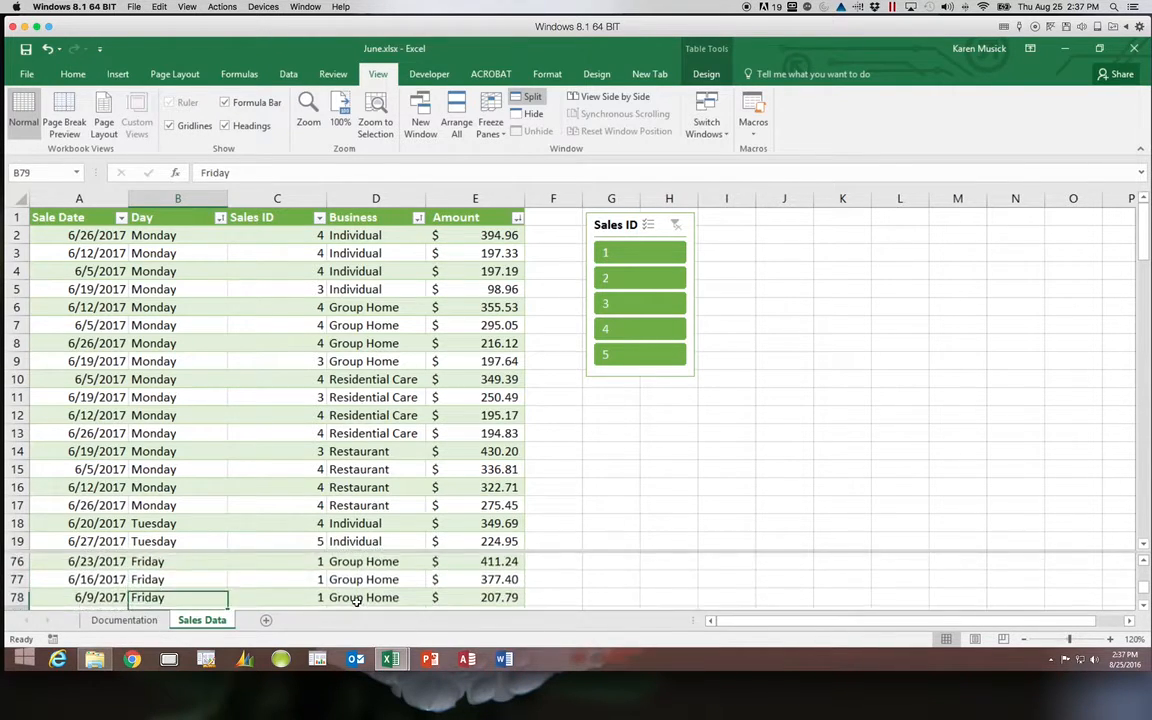
pyautogui.press('Down')
pyautogui.press('Down')
pyautogui.press('Down')
pyautogui.press('Down')
pyautogui.press('Down')
pyautogui.press('Down')
pyautogui.press('Down')
pyautogui.press('Down')
pyautogui.press('Down')
pyautogui.press('Down')
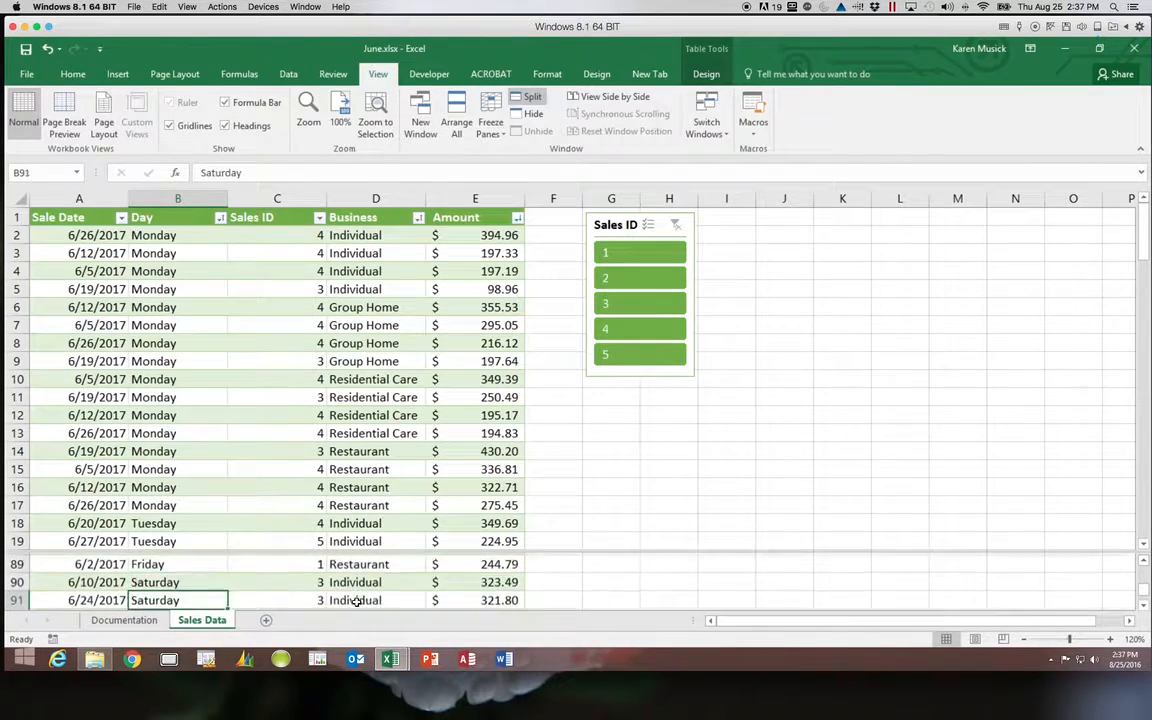
pyautogui.press('Down')
pyautogui.press('Down')
pyautogui.press('Down')
pyautogui.press('Down')
pyautogui.press('Down')
pyautogui.press('Down')
pyautogui.press('Down')
pyautogui.press('Down')
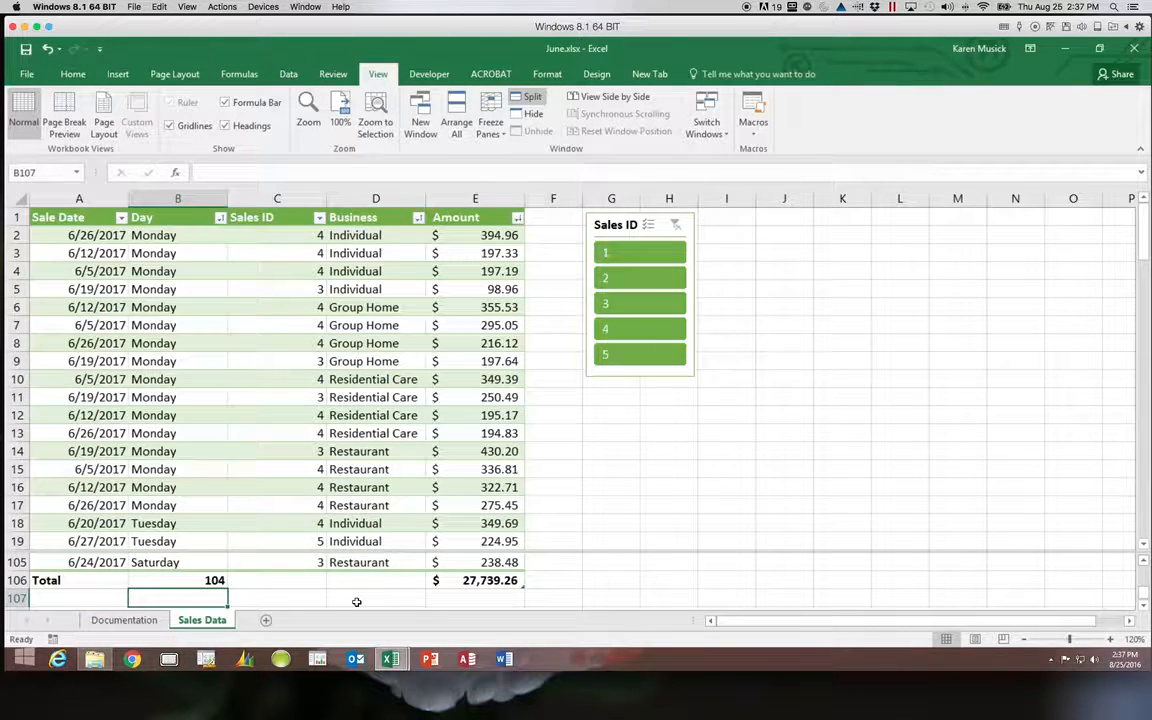
pyautogui.press('Down')
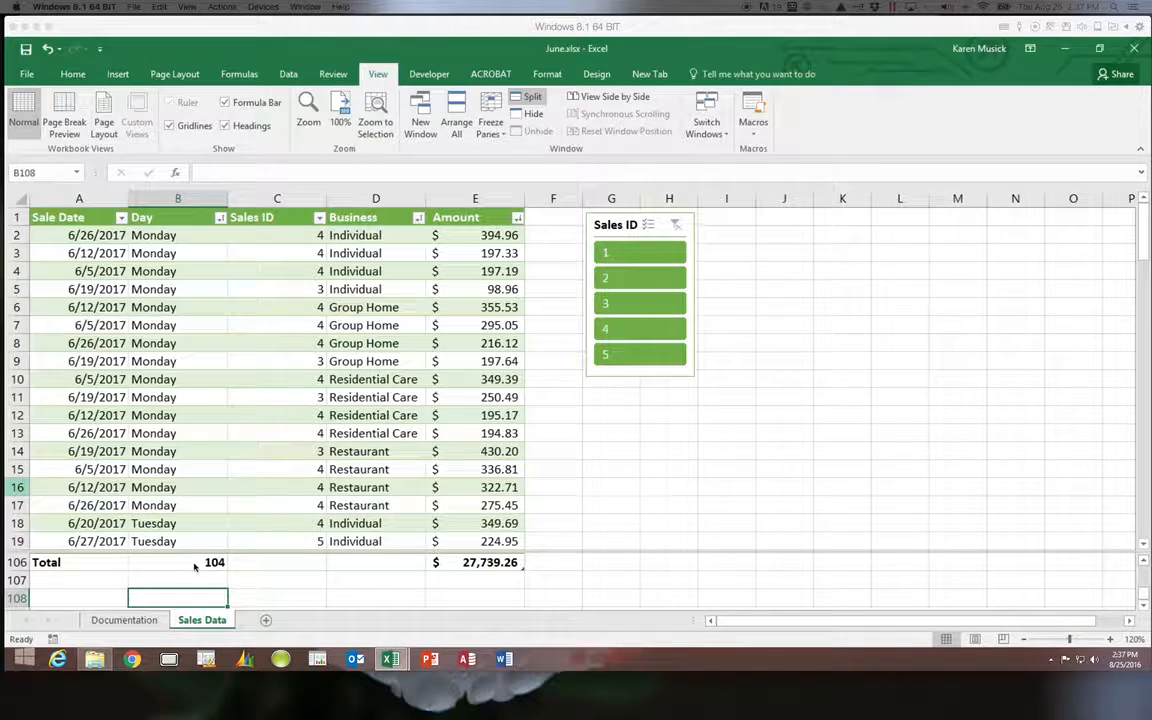
pyautogui.click(160, 413)
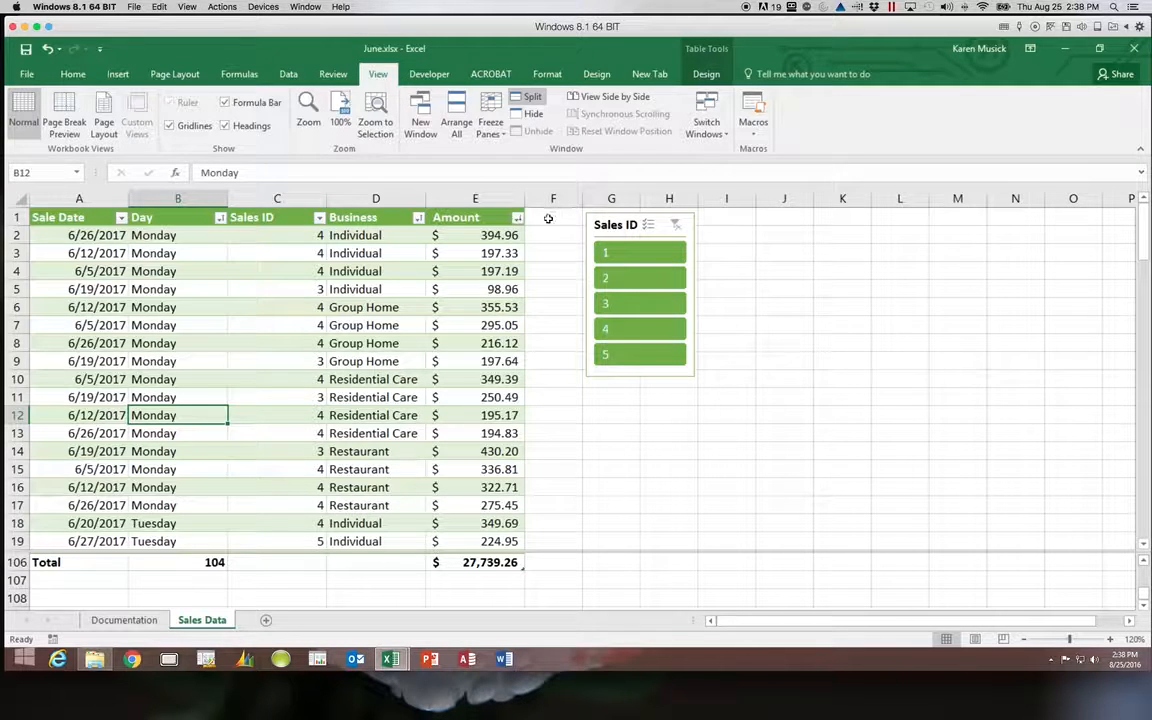
# Find 6/28/2017 and locate its row 37 Wednesday Individual sale of 54.73.
pyautogui.click(173, 289)
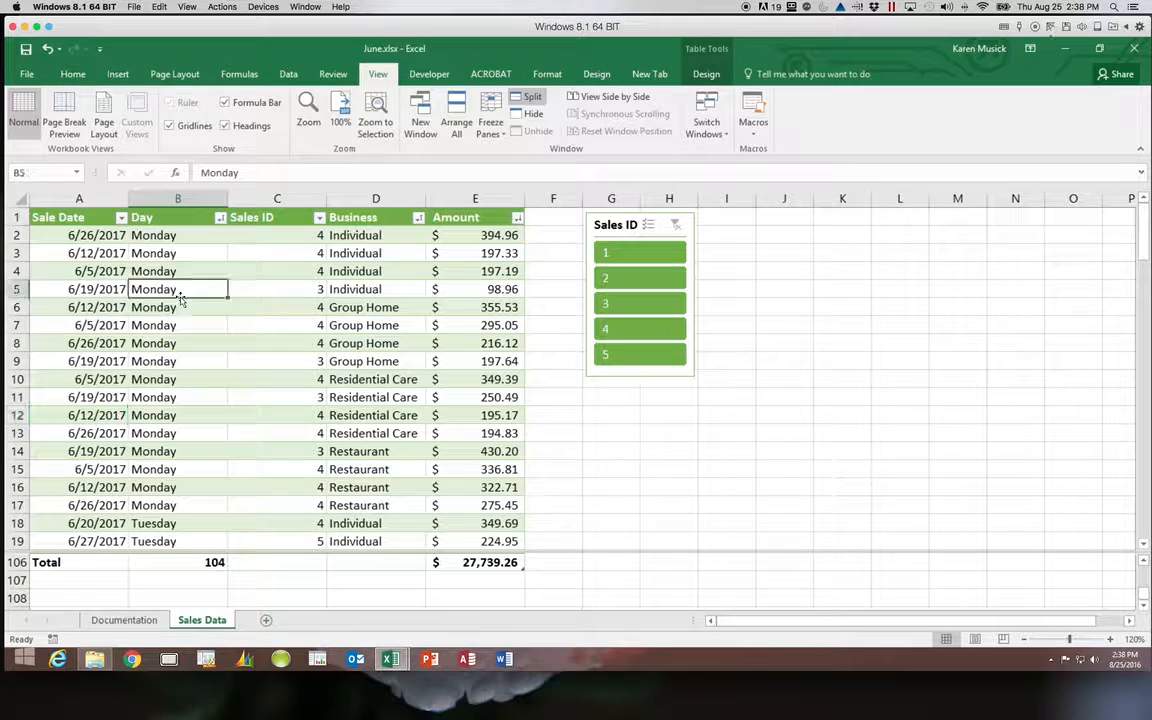
pyautogui.click(72, 74)
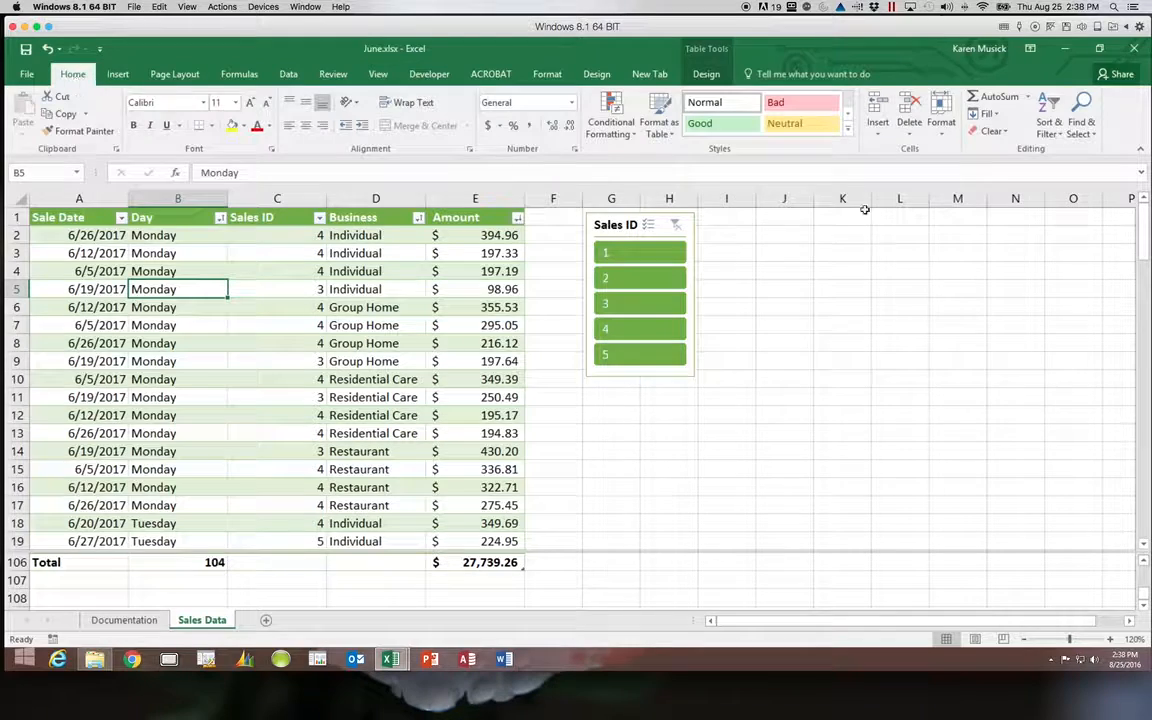
pyautogui.click(1079, 115)
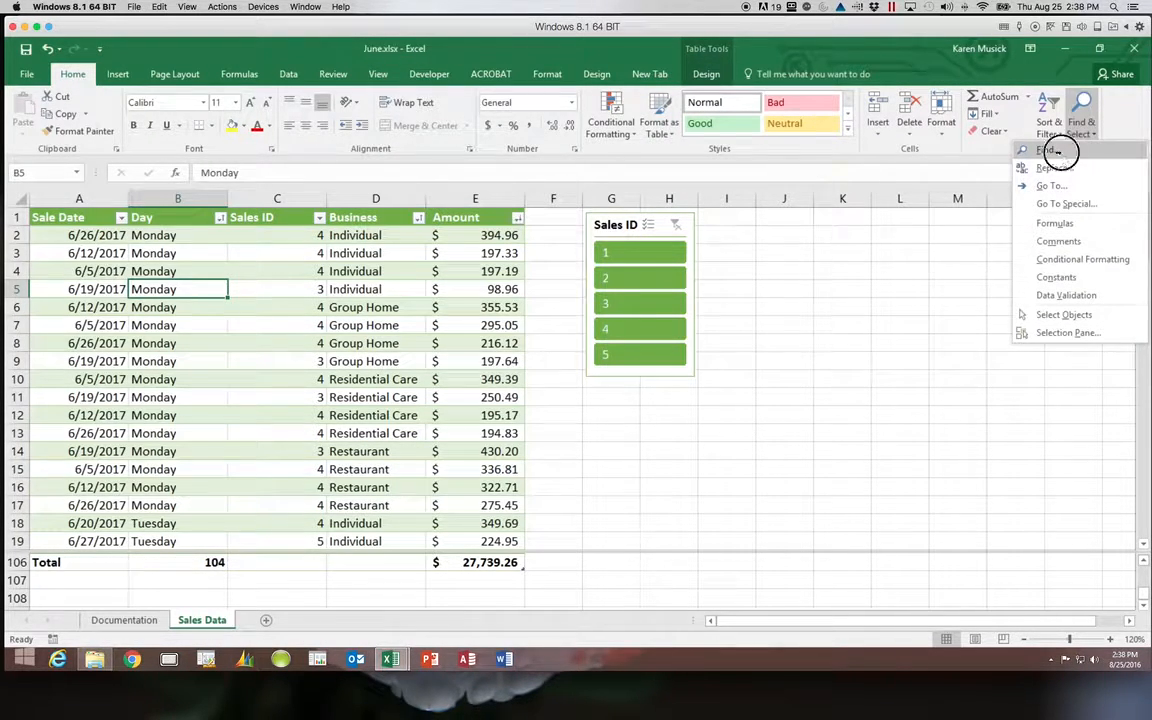
pyautogui.click(1060, 152)
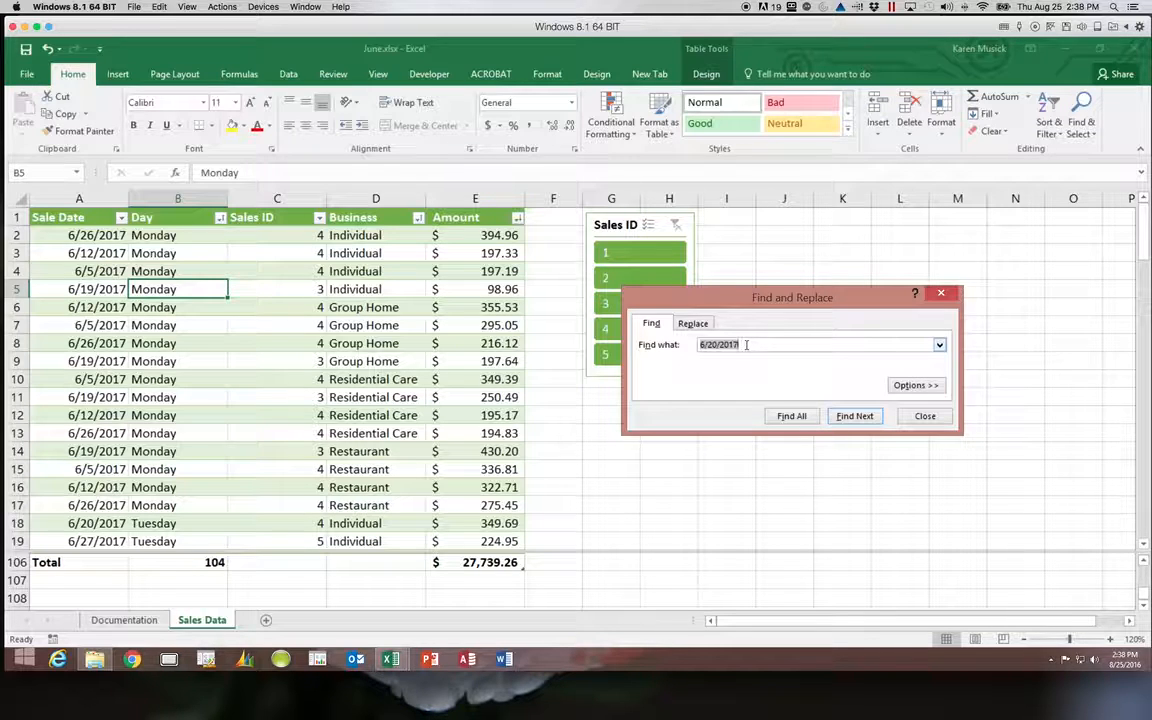
pyautogui.write('6/28/2017')
pyautogui.click(855, 416)
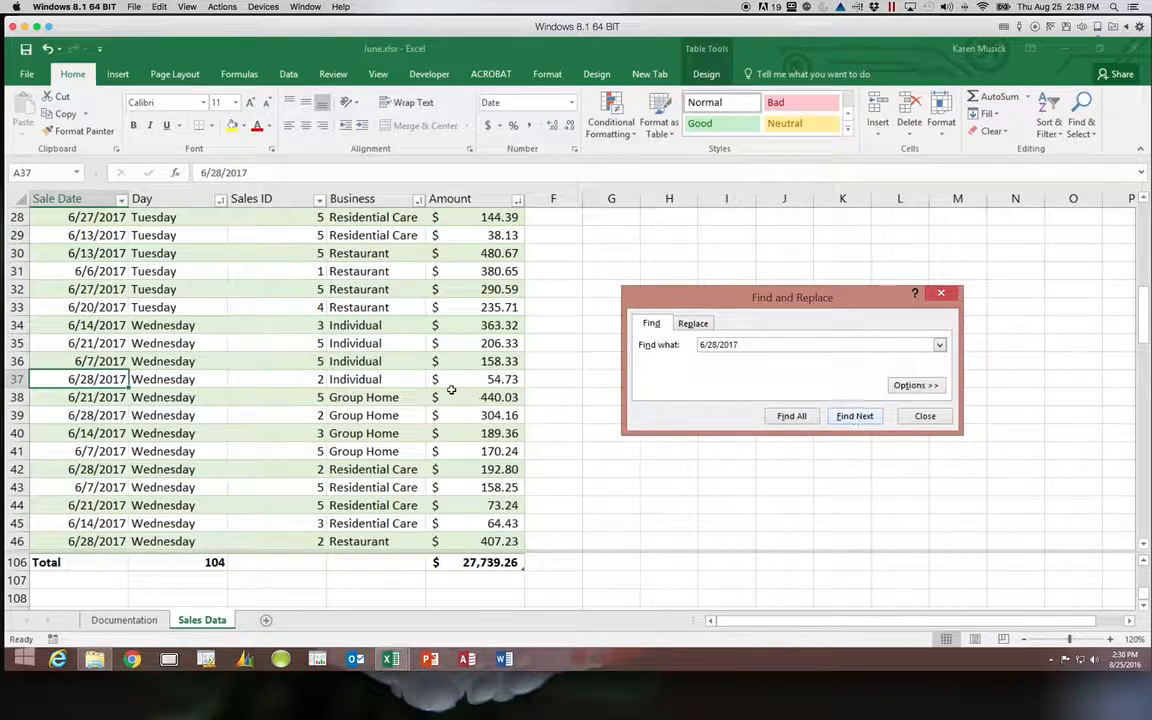
pyautogui.click(397, 380)
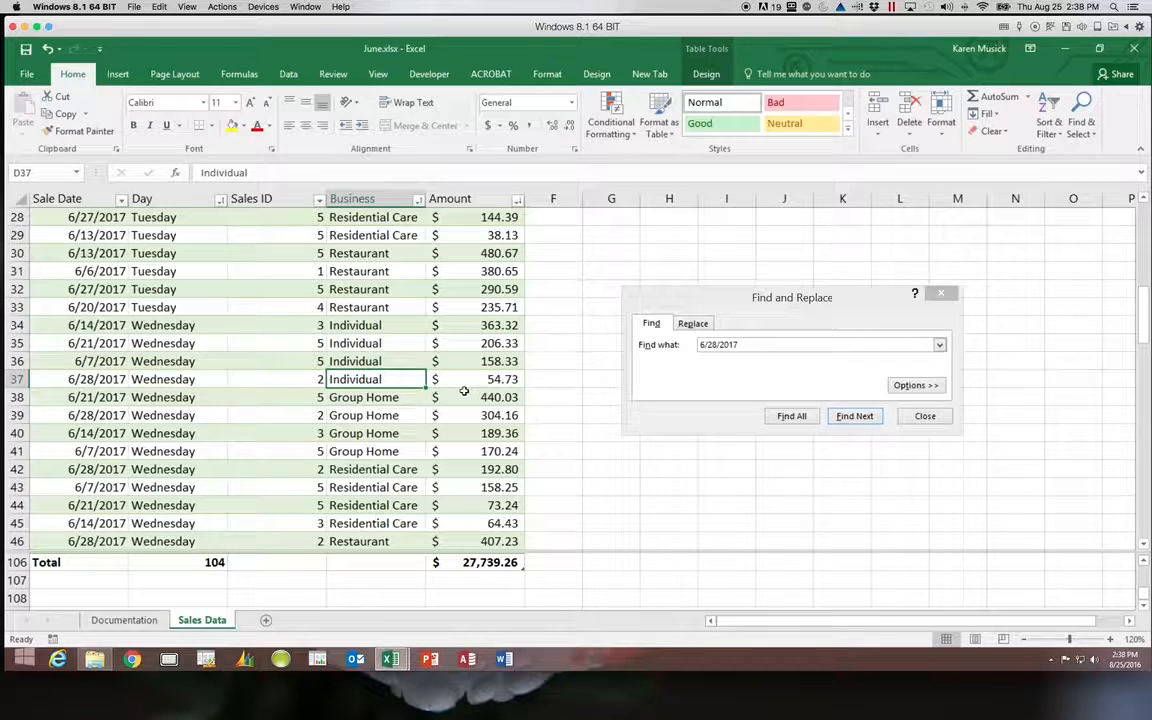
pyautogui.click(922, 416)
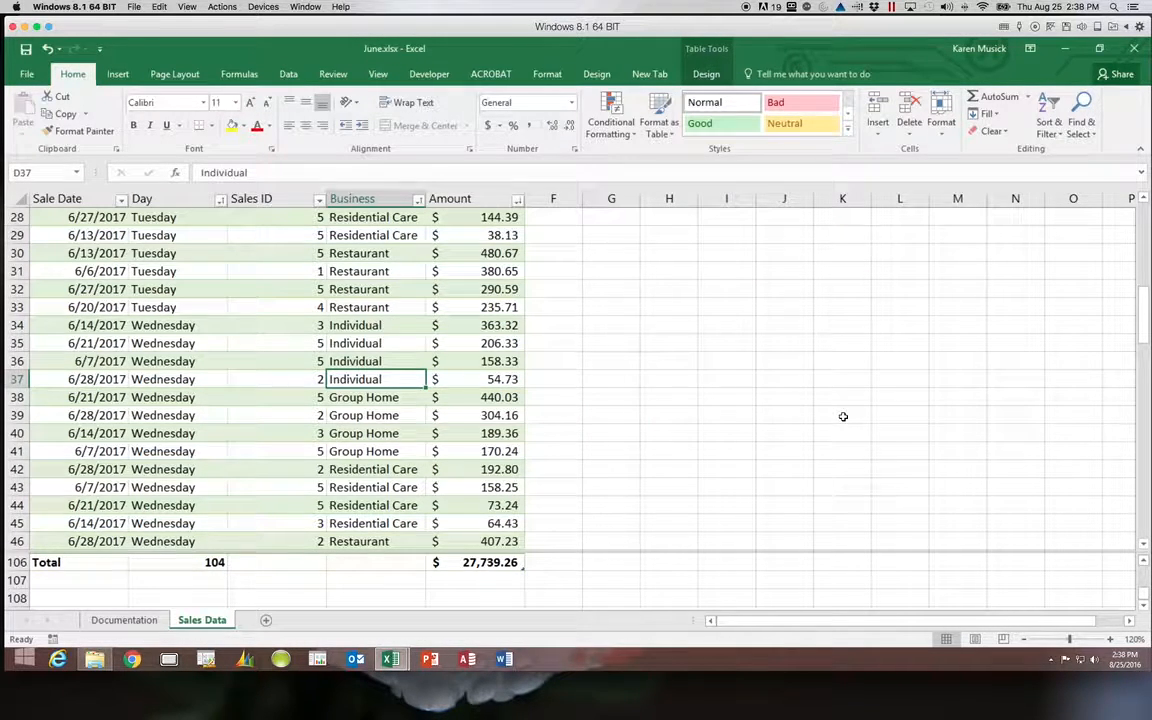
# Change cell E37 from 54.73 to 154.73 by adding a leading 1 in the formula bar.
pyautogui.click(504, 379)
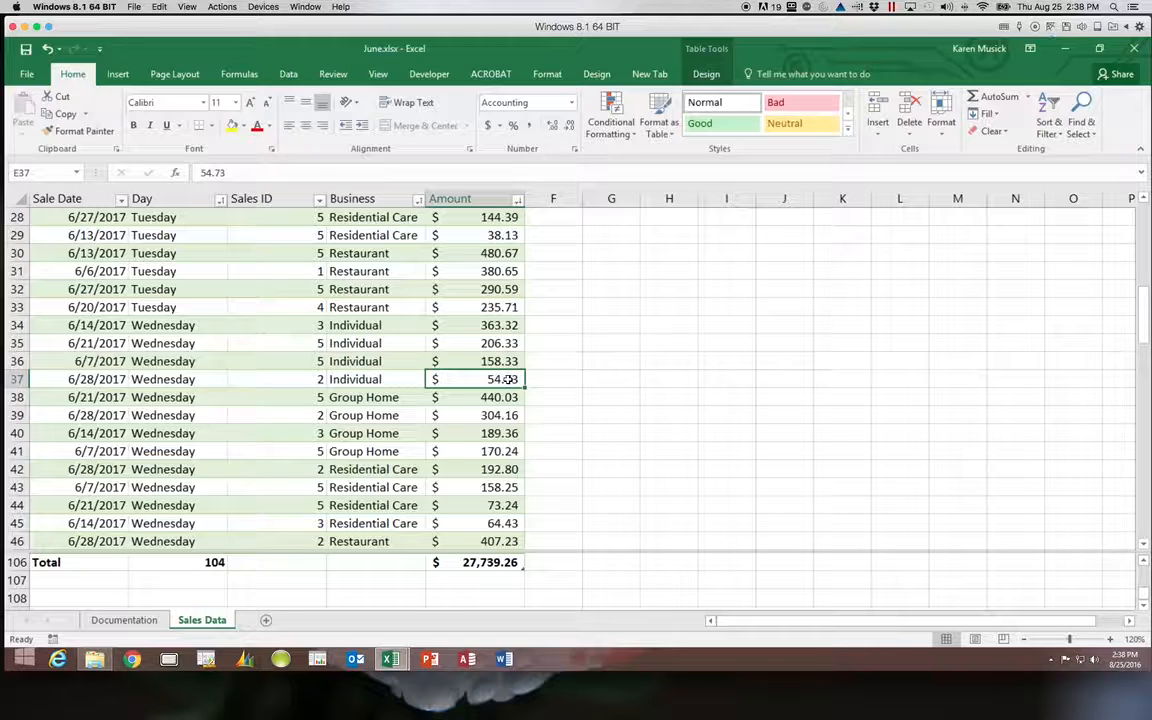
pyautogui.click(199, 173)
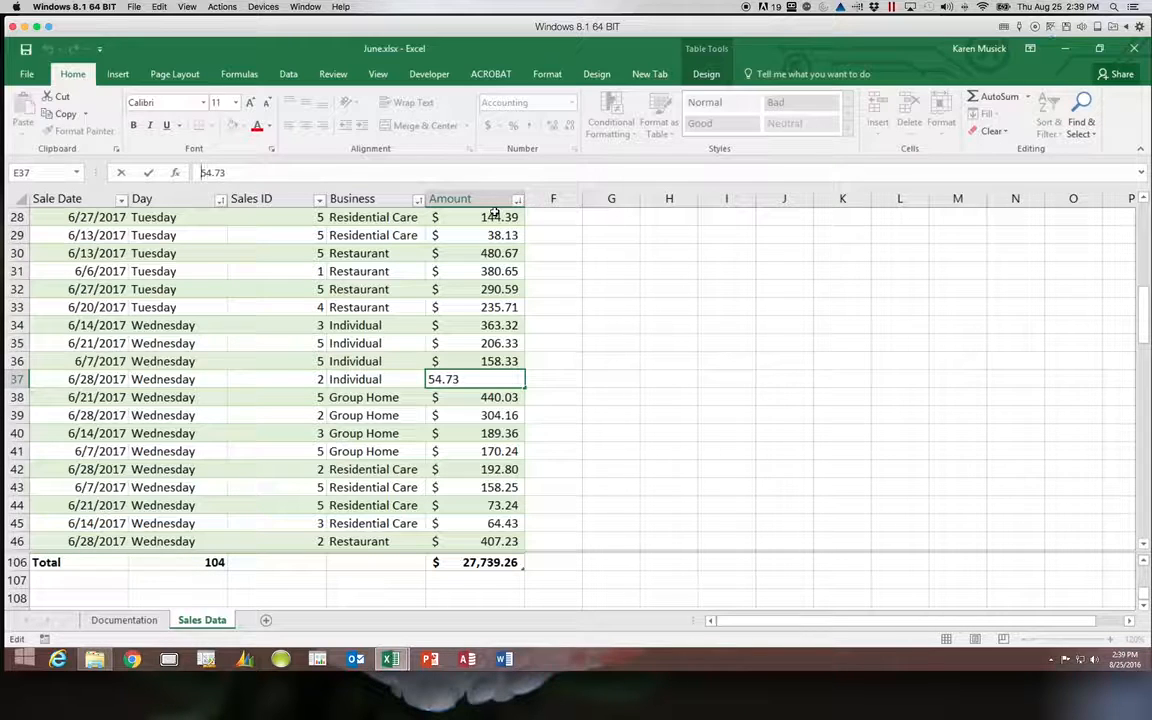
pyautogui.write('1')
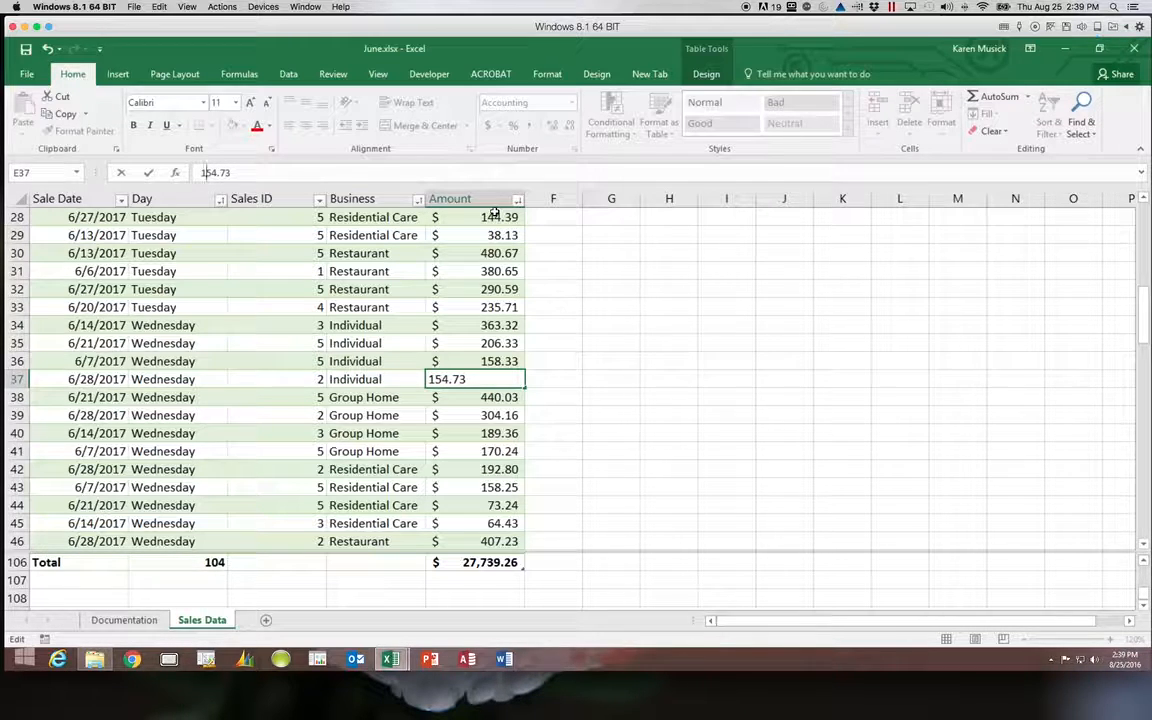
pyautogui.press('Return')
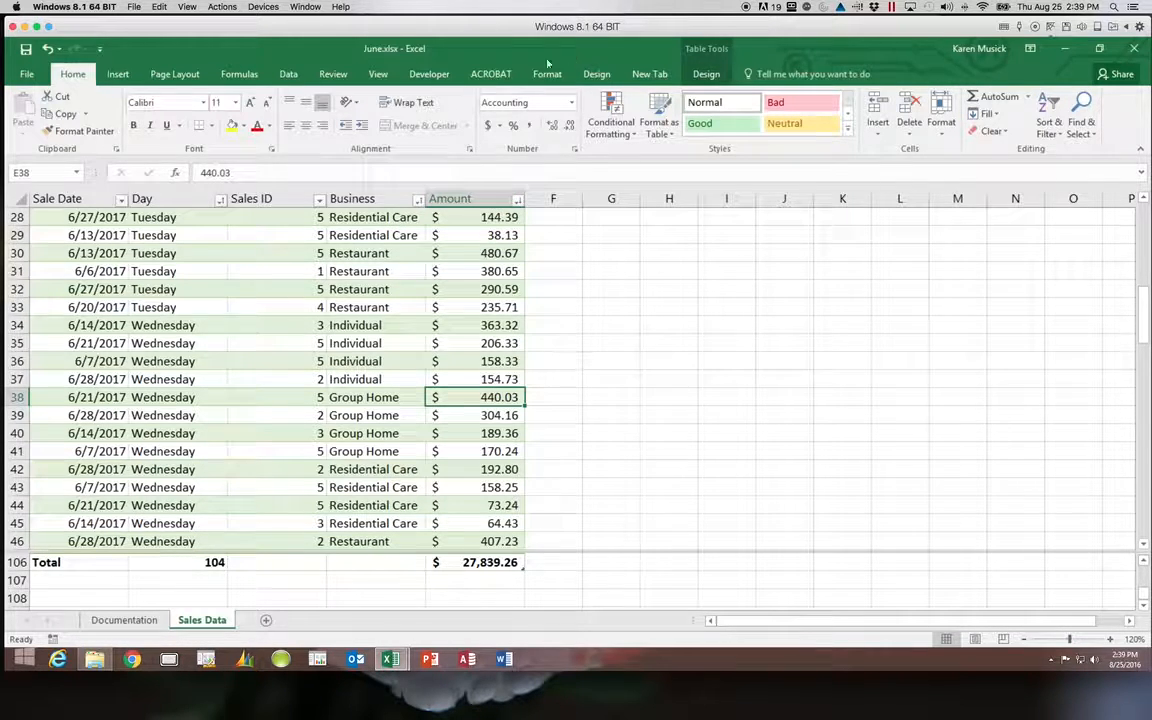
# Turn off the split view and scroll back to the top of the sales table.
pyautogui.click(386, 75)
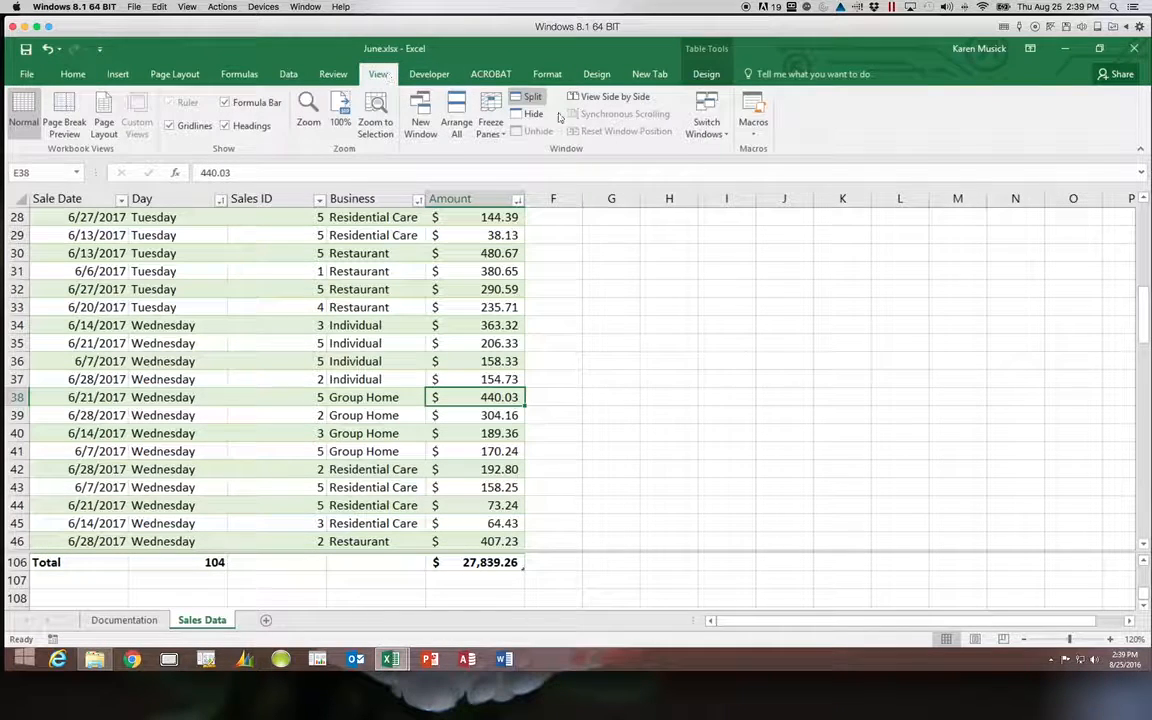
pyautogui.click(528, 96)
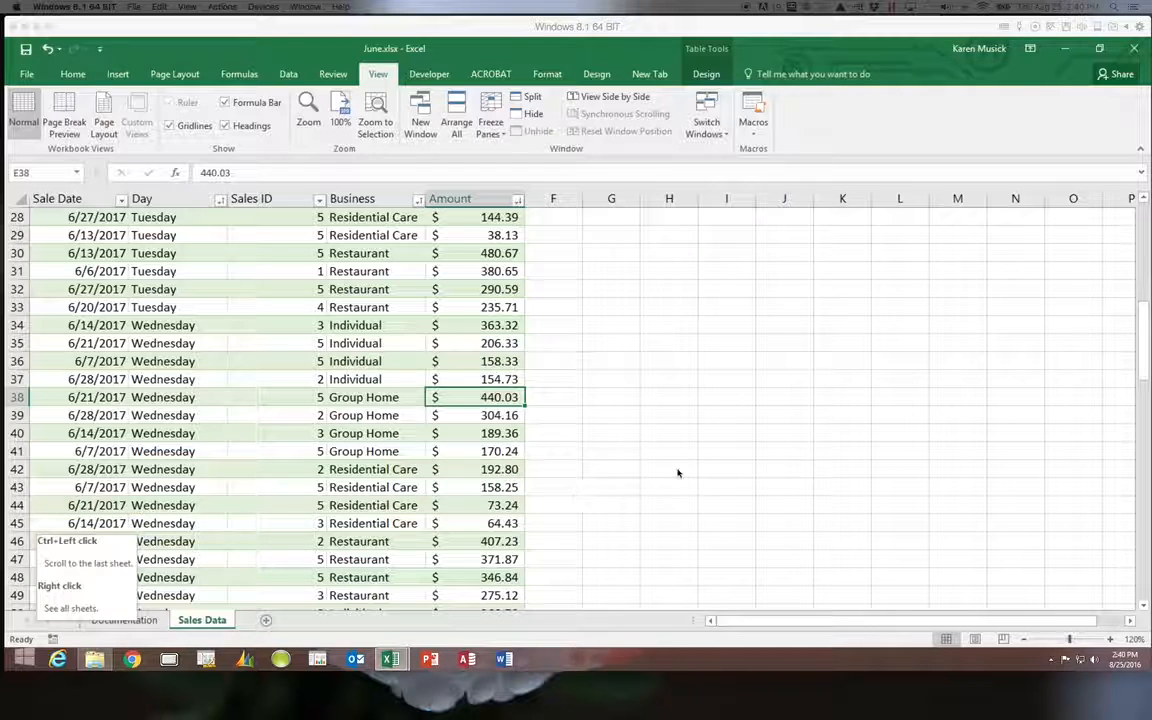
pyautogui.moveTo(1142, 373); pyautogui.dragTo(1139, 208)
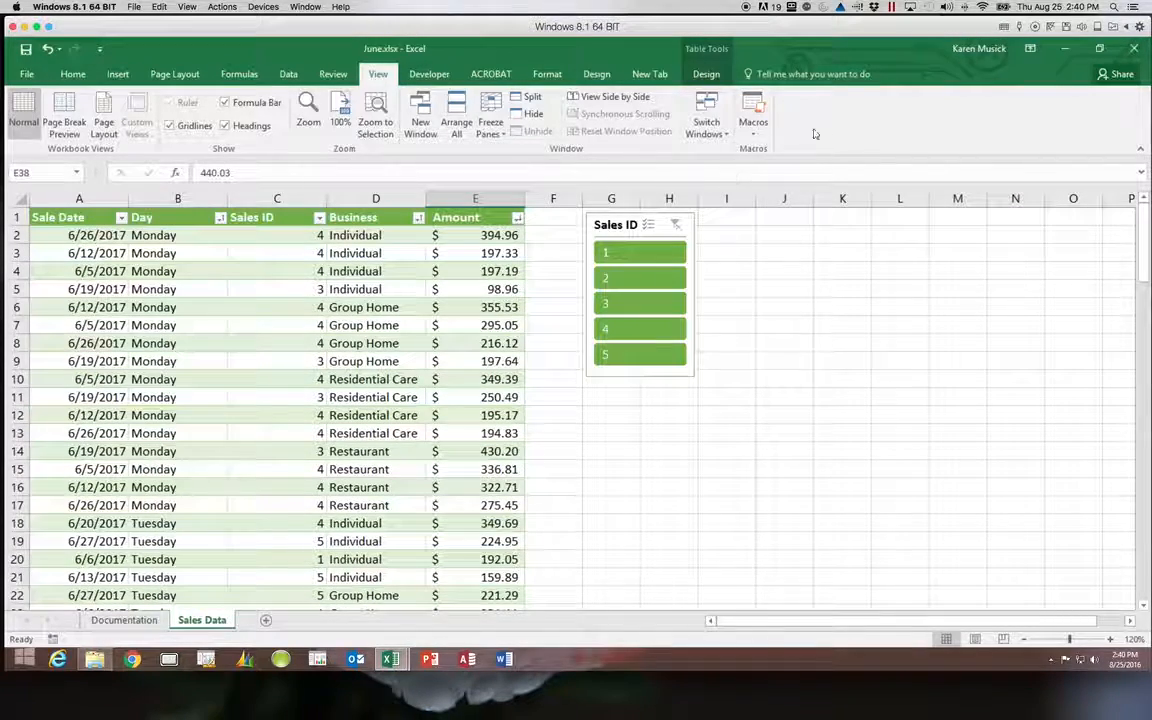